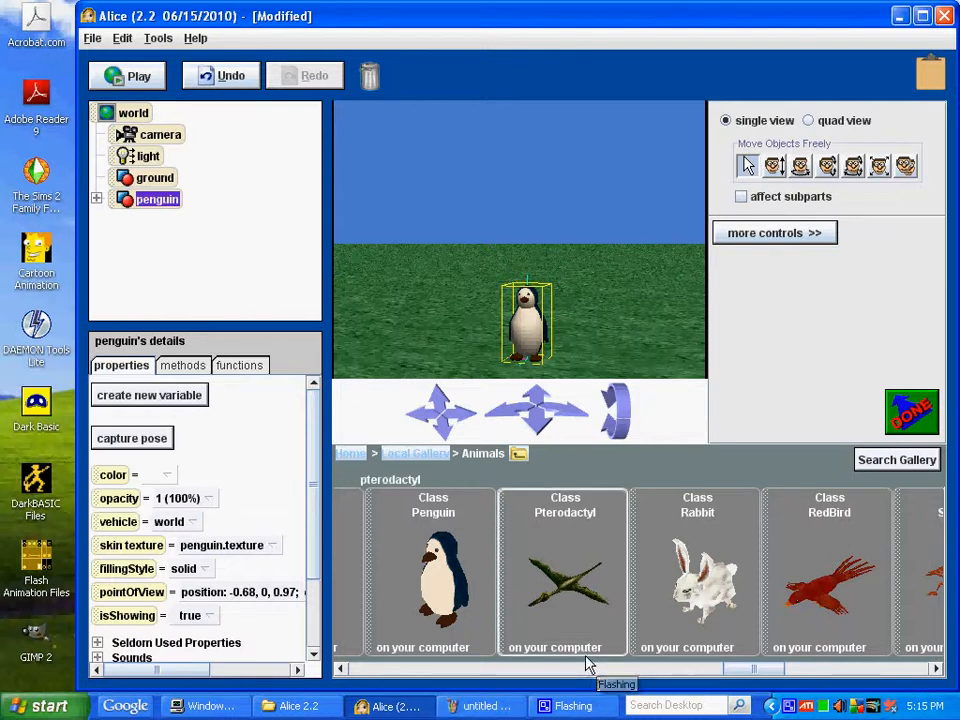
Switch to Paint, sketch a side-view penguin with six direction arrows around it, and return to Alice
left_click(478, 706)
mouse_move(290, 152)
left_mouse_down()
mouse_move(276, 185)
mouse_move(288, 145)
mouse_move(280, 196)
mouse_move(310, 275)
mouse_move(316, 188)
left_mouse_up()
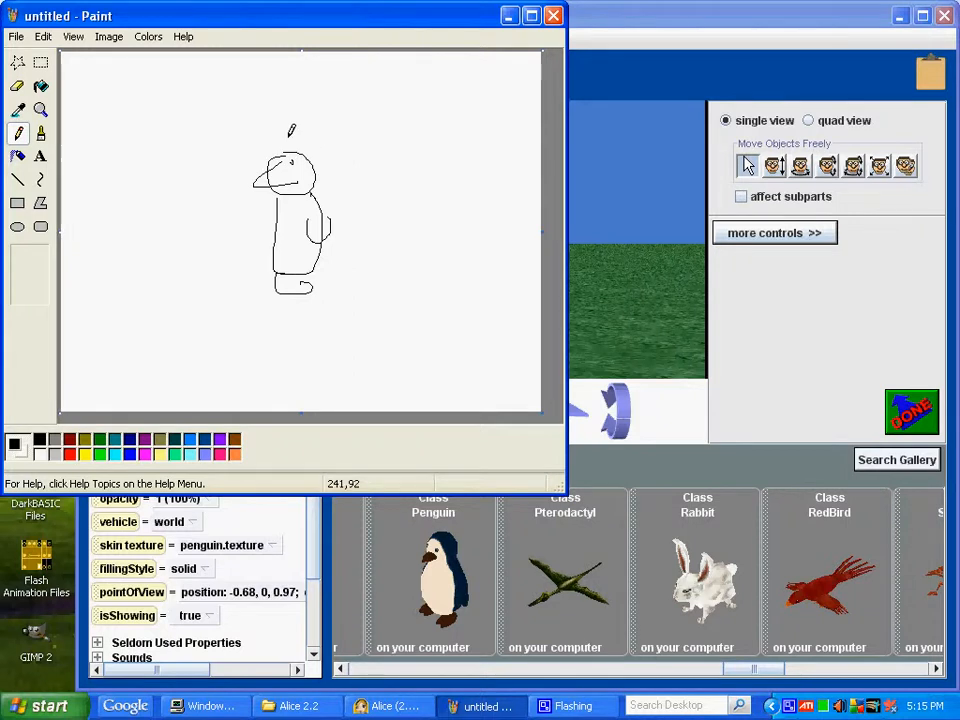
left_click_drag(287, 95, 287, 138)
left_click_drag(296, 313, 296, 352)
mouse_move(333, 231)
left_mouse_down()
mouse_move(371, 231)
mouse_move(373, 241)
left_mouse_up()
left_click_drag(273, 221, 217, 220)
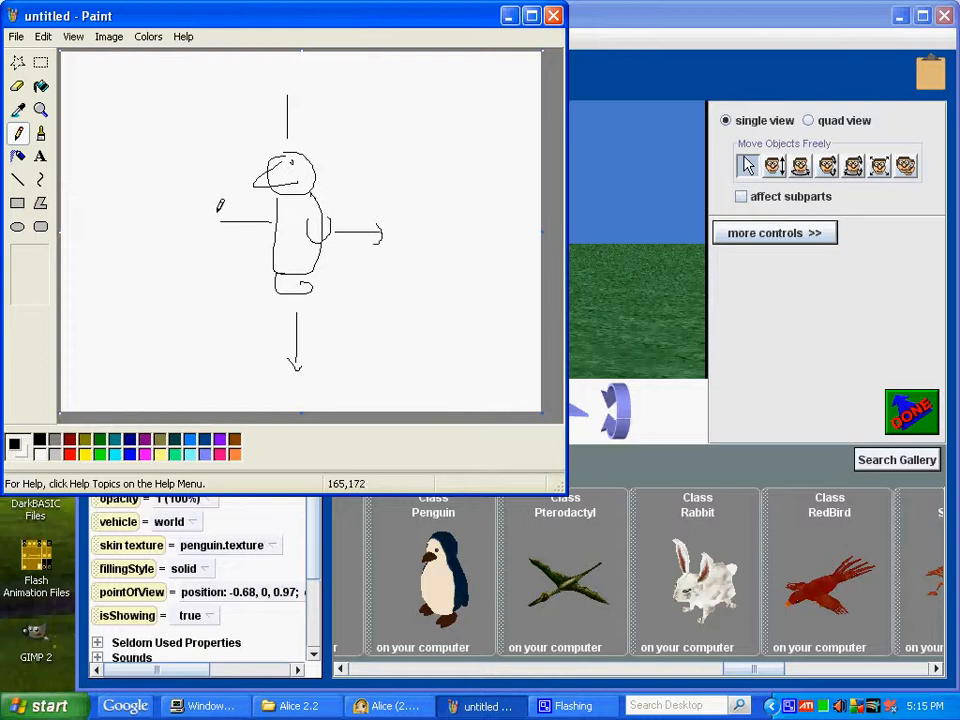
left_click_drag(281, 91, 292, 94)
left_click_drag(273, 271, 221, 323)
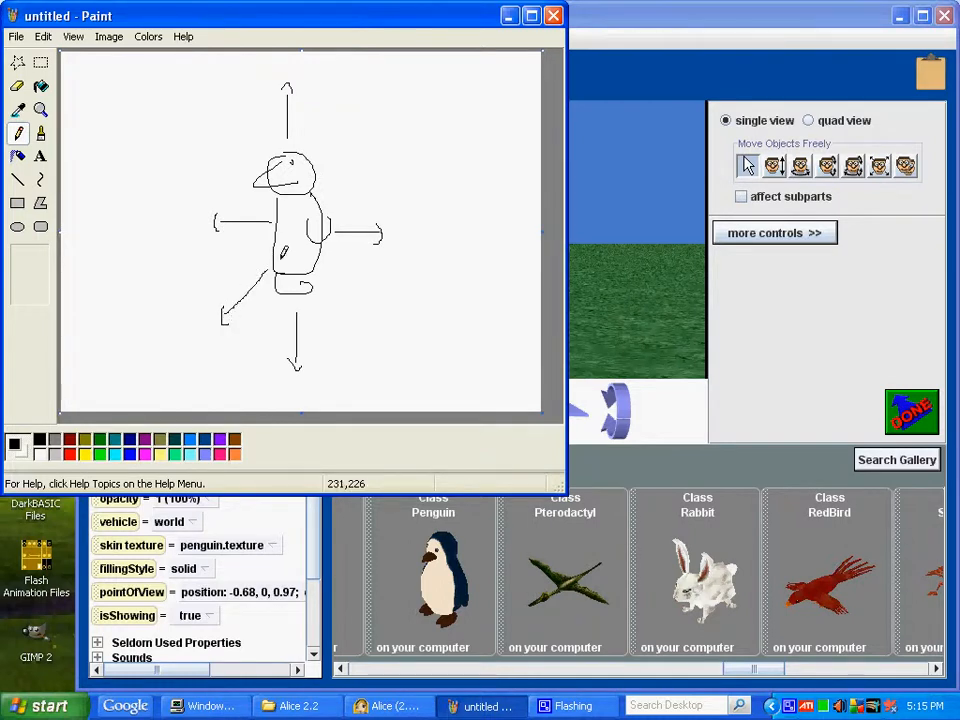
mouse_move(339, 188)
left_mouse_down()
mouse_move(361, 161)
mouse_move(376, 164)
left_mouse_up()
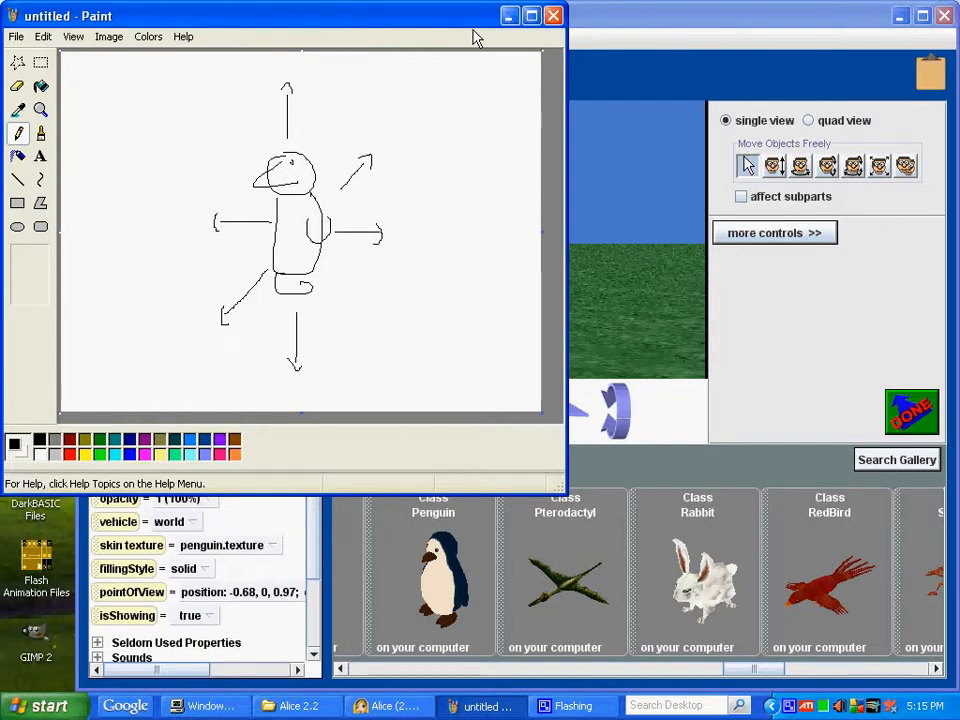
left_click(509, 16)
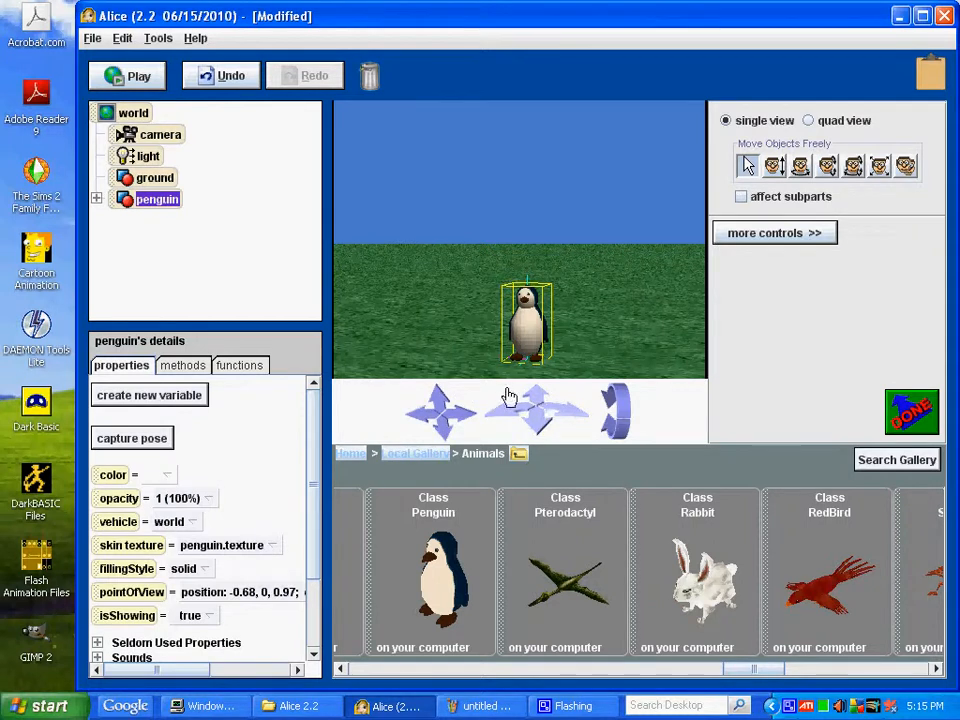
Move the camera up, down, left and right while keeping the penguin in view
left_click(436, 388)
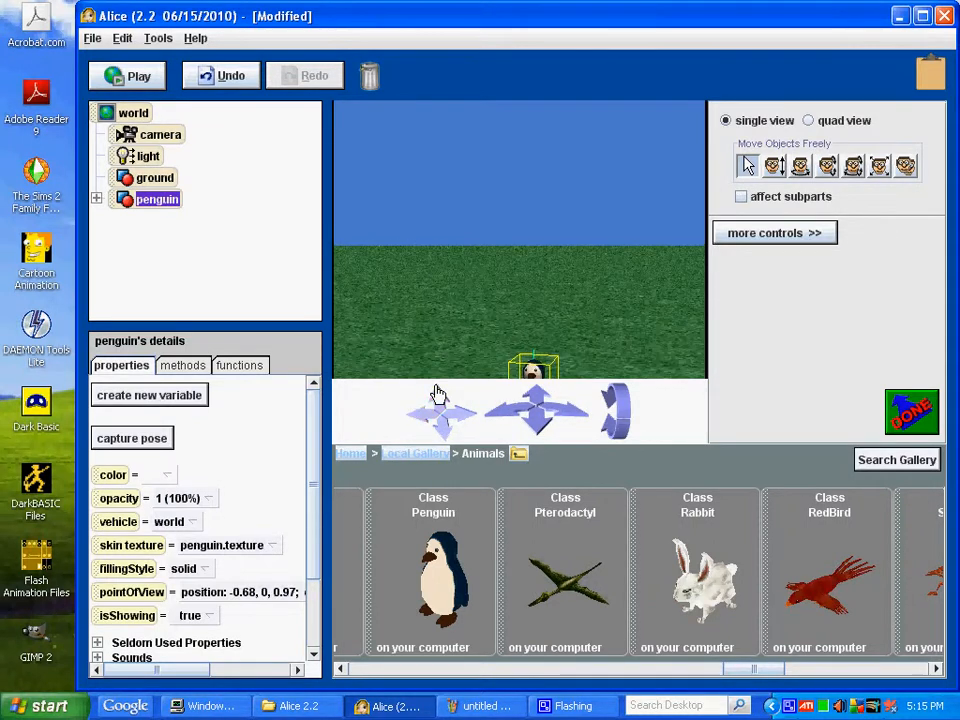
left_click(444, 430)
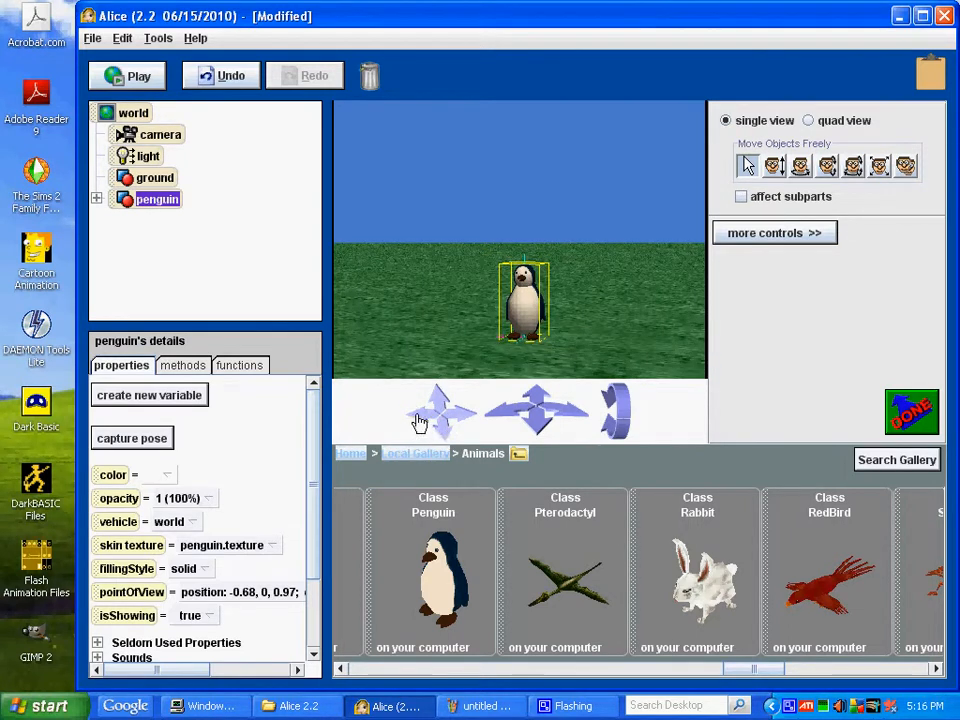
left_click(419, 421)
left_click(465, 415)
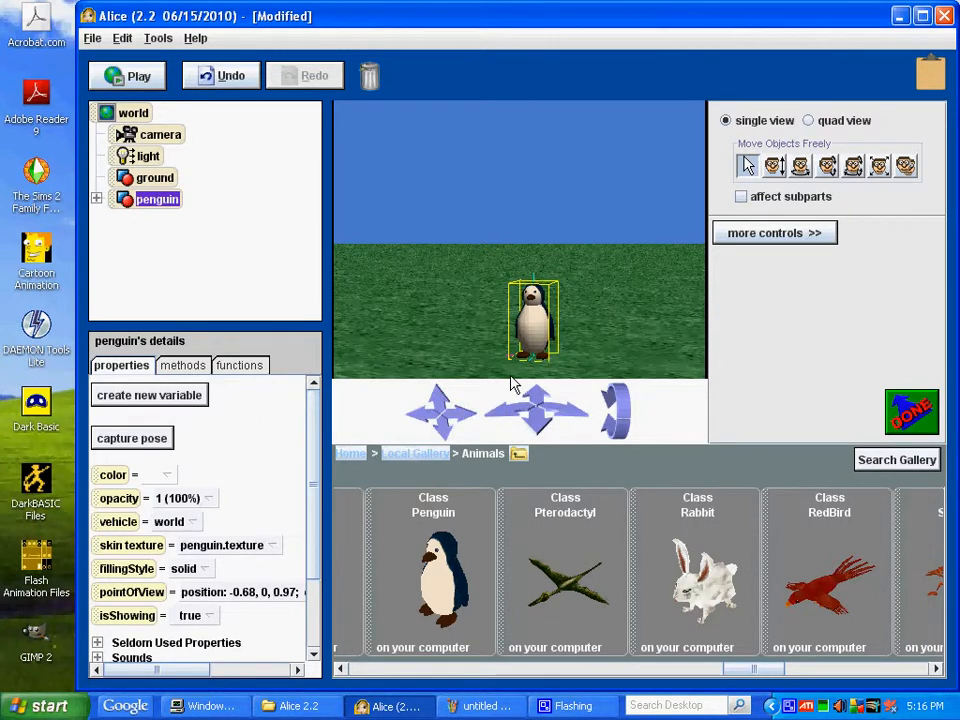
Move the camera backward and forward, turn it left and right, and tilt it up and down around the penguin scene
left_click(536, 432)
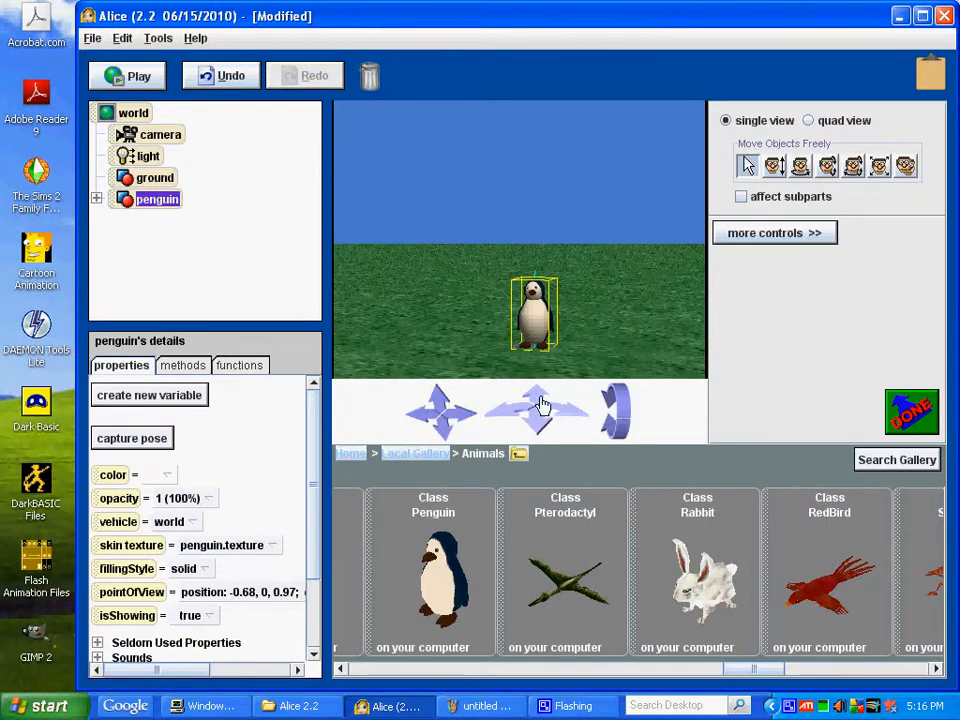
left_click(538, 396)
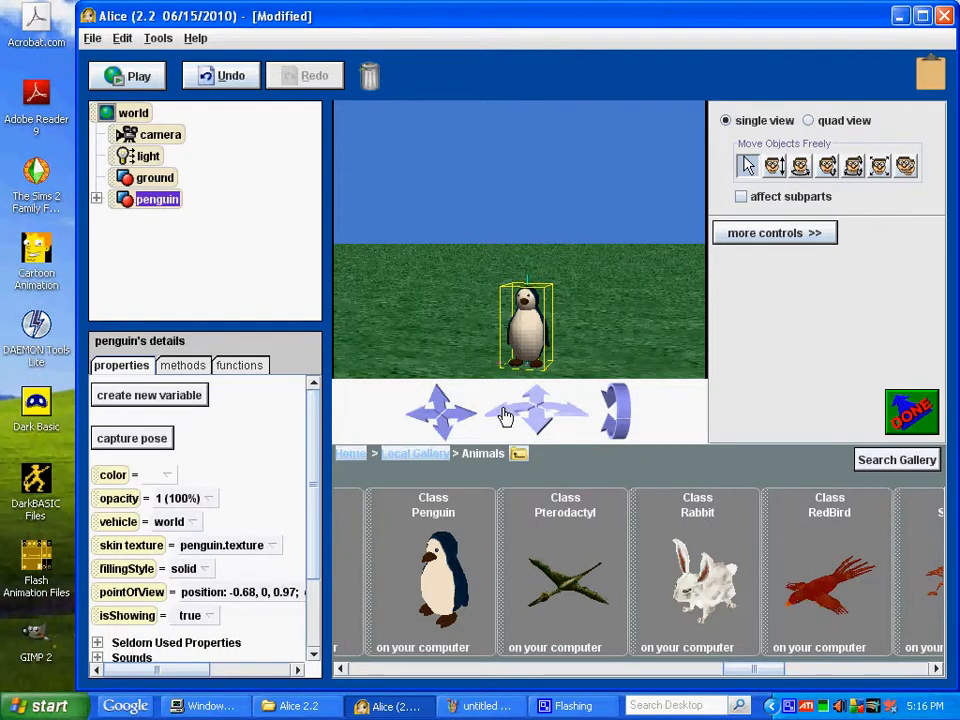
left_click(506, 408)
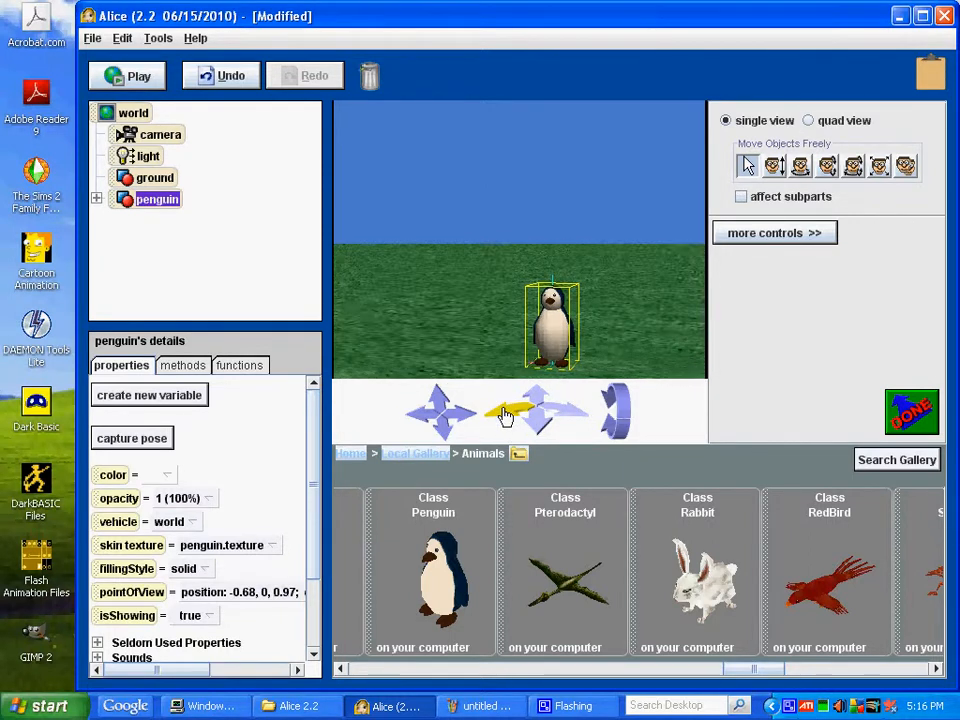
left_click(566, 418)
left_click(544, 422)
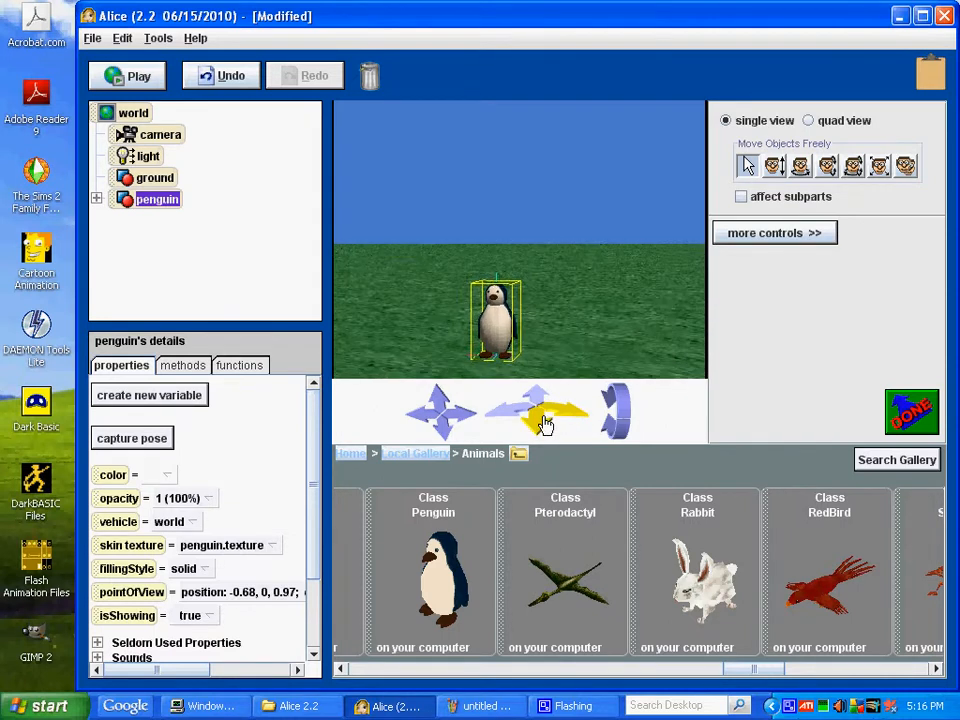
left_click(615, 440)
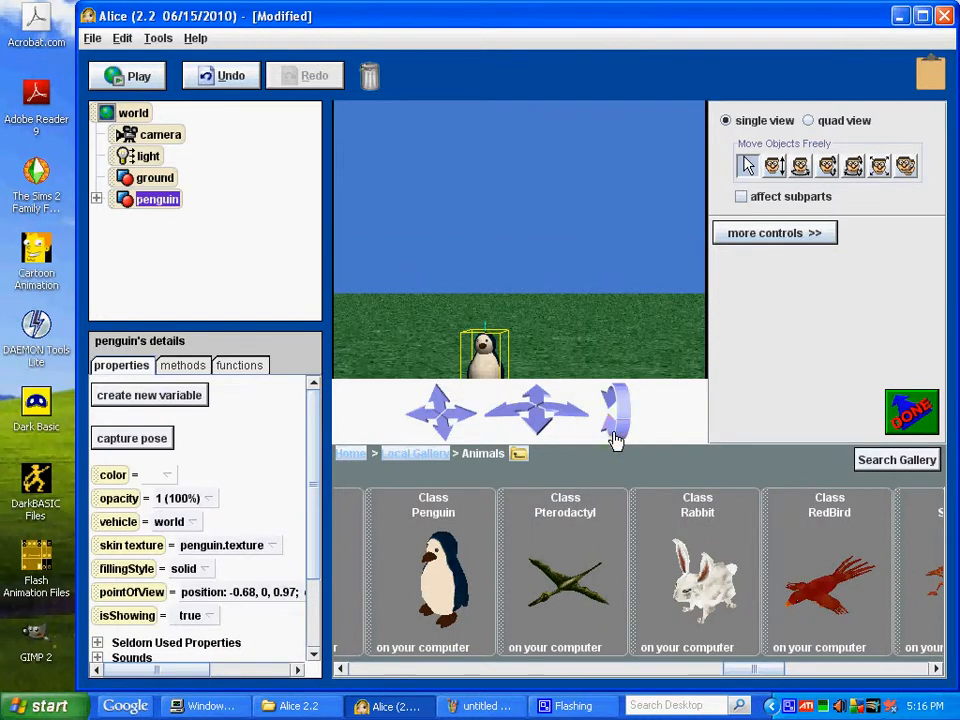
left_click(619, 400)
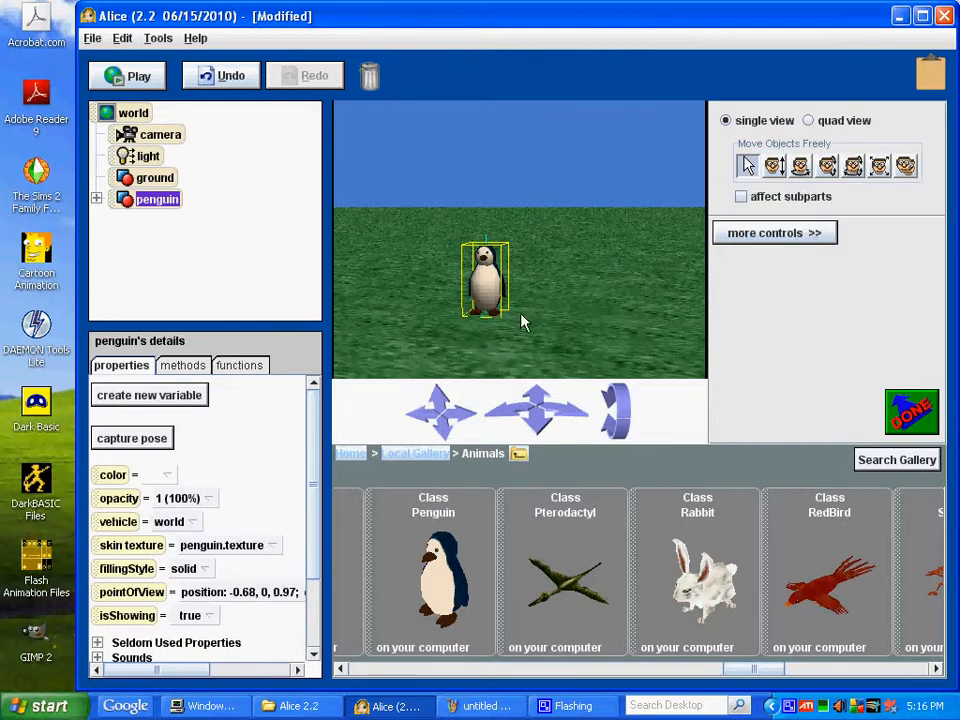
Slide the penguin across the ground to about -0.48, 0, 0.27, and raise it to a height of about 0.04
mouse_move(485, 280)
left_mouse_down()
mouse_move(553, 274)
mouse_move(542, 274)
mouse_move(553, 290)
mouse_move(459, 272)
mouse_move(364, 276)
mouse_move(461, 268)
mouse_move(437, 280)
mouse_move(574, 276)
mouse_move(476, 270)
mouse_move(495, 274)
left_mouse_up()
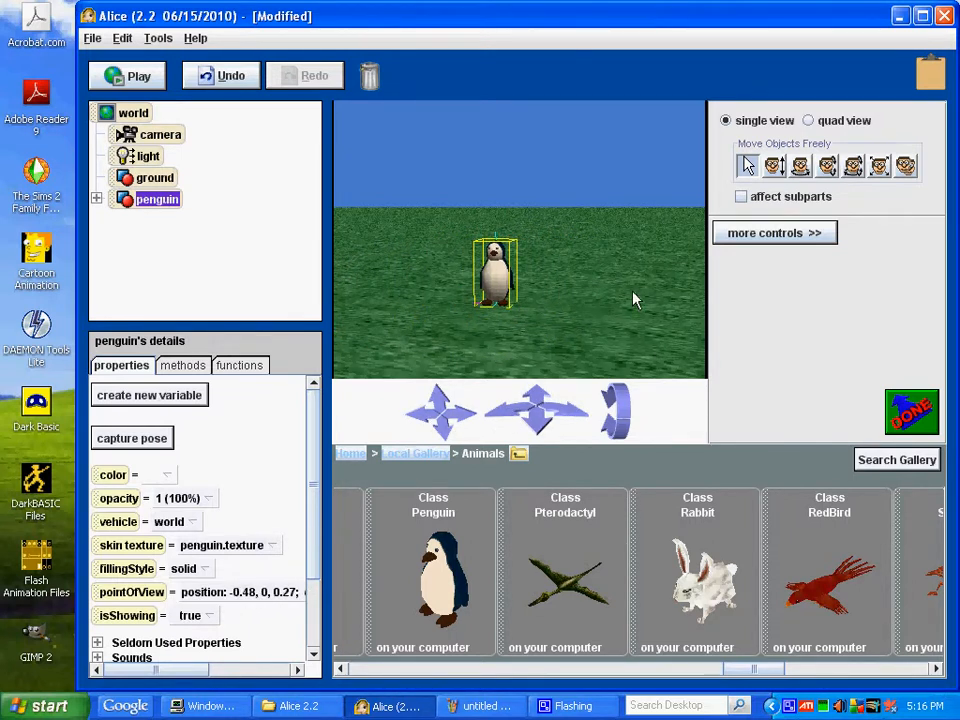
left_click(776, 168)
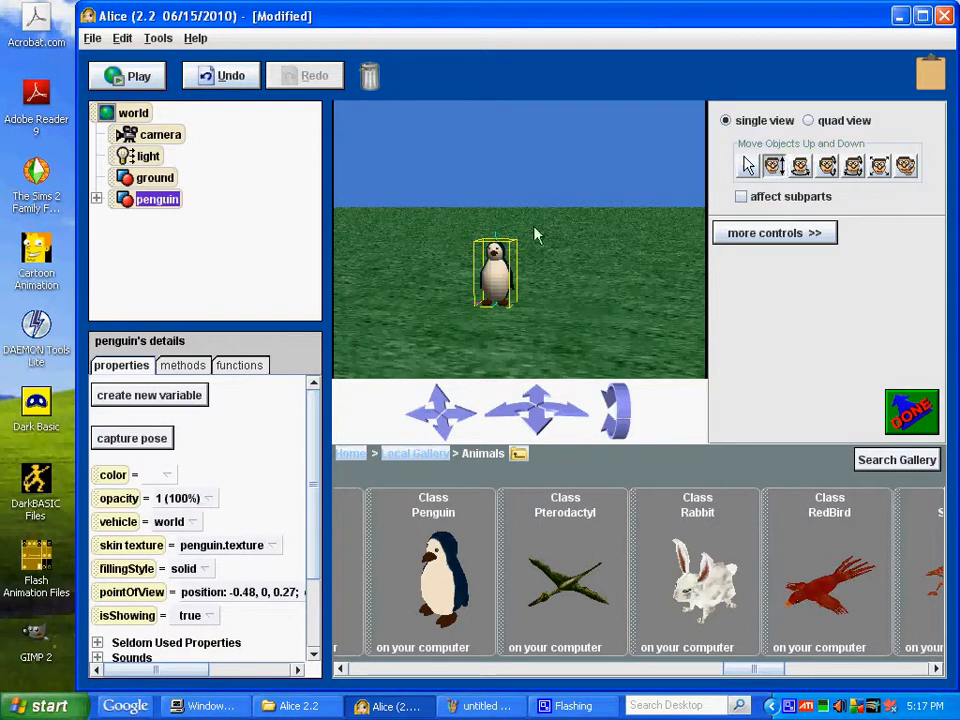
mouse_move(496, 272)
left_mouse_down()
mouse_move(496, 157)
mouse_move(496, 374)
mouse_move(496, 232)
mouse_move(496, 268)
left_mouse_up()
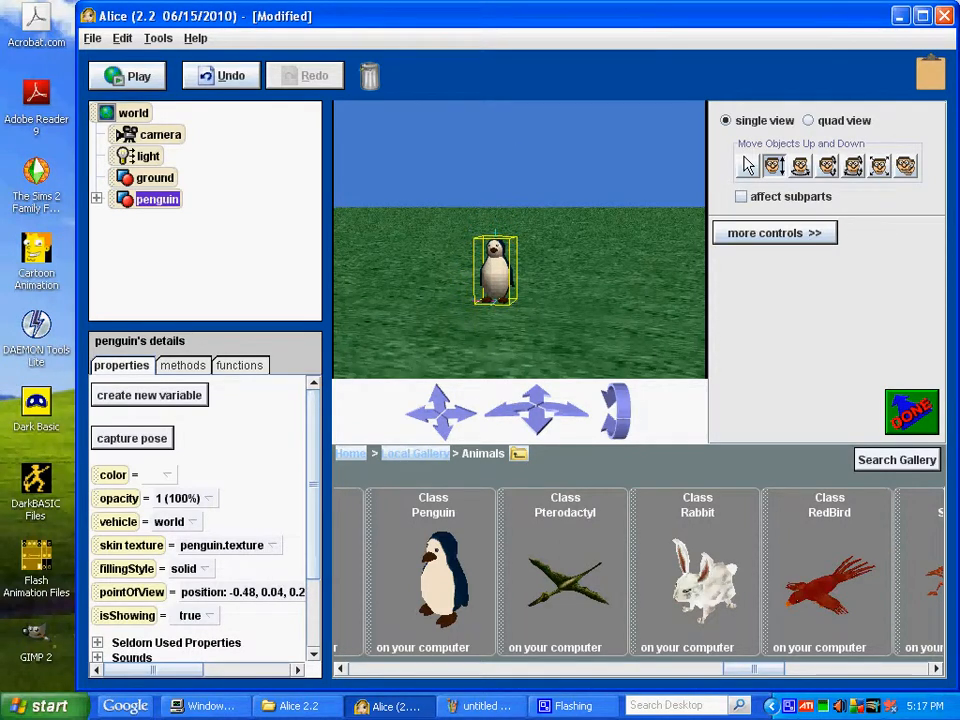
Turn the penguin left and right about its vertical axis so that it ends up facing roughly forward
left_click(801, 167)
left_click_drag(503, 283, 720, 283)
left_click_drag(520, 307, 495, 307)
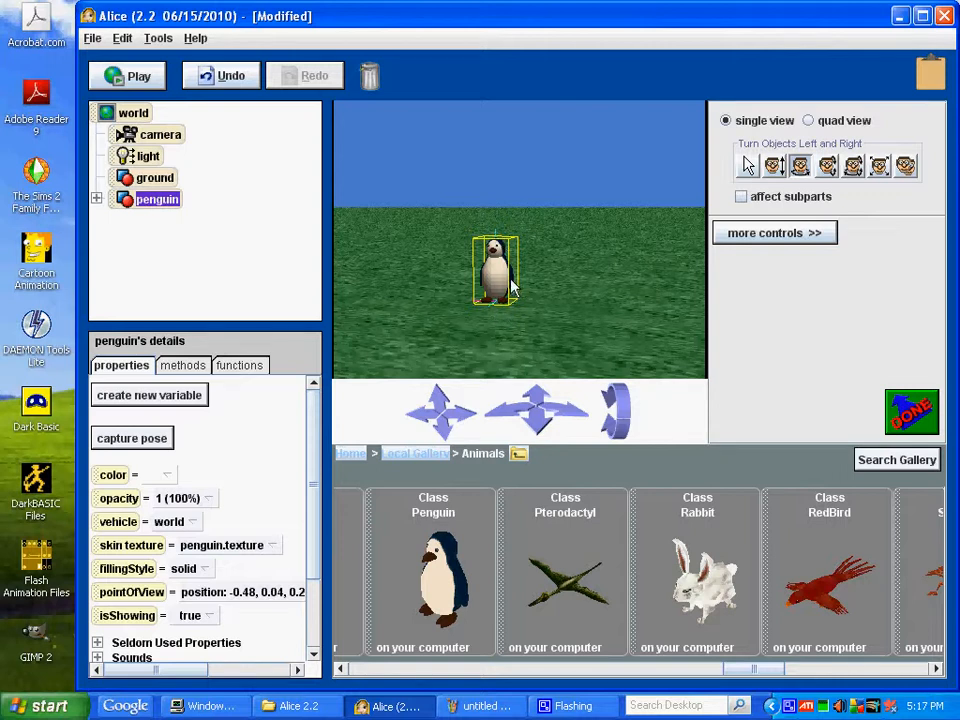
Set the penguin's fillingStyle to points and bring the camera closer, tilted down toward it
left_click(186, 568)
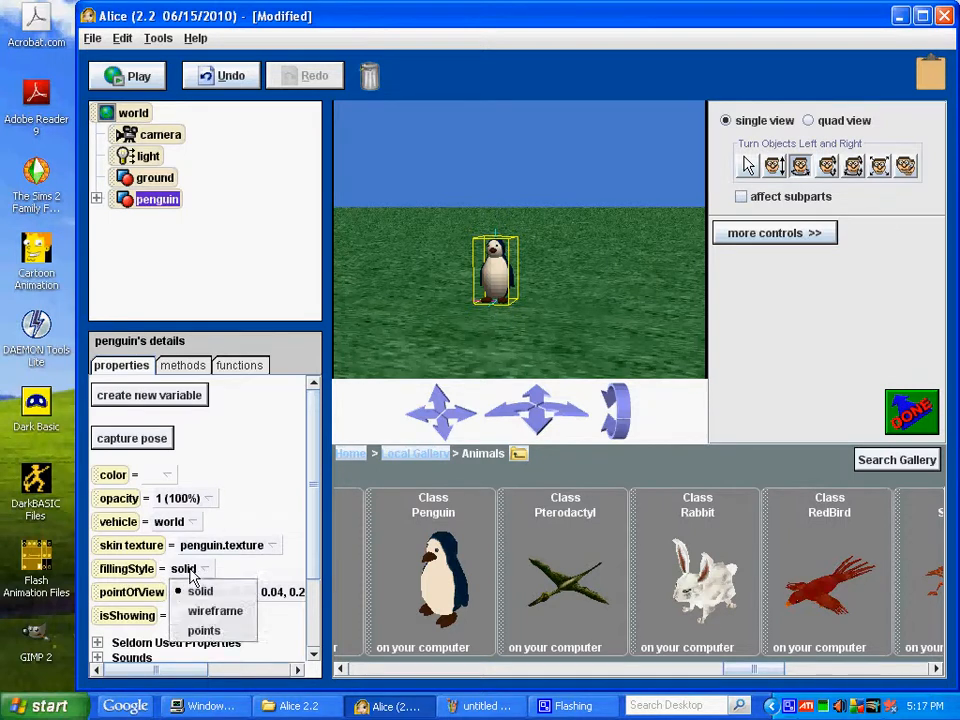
left_click(203, 630)
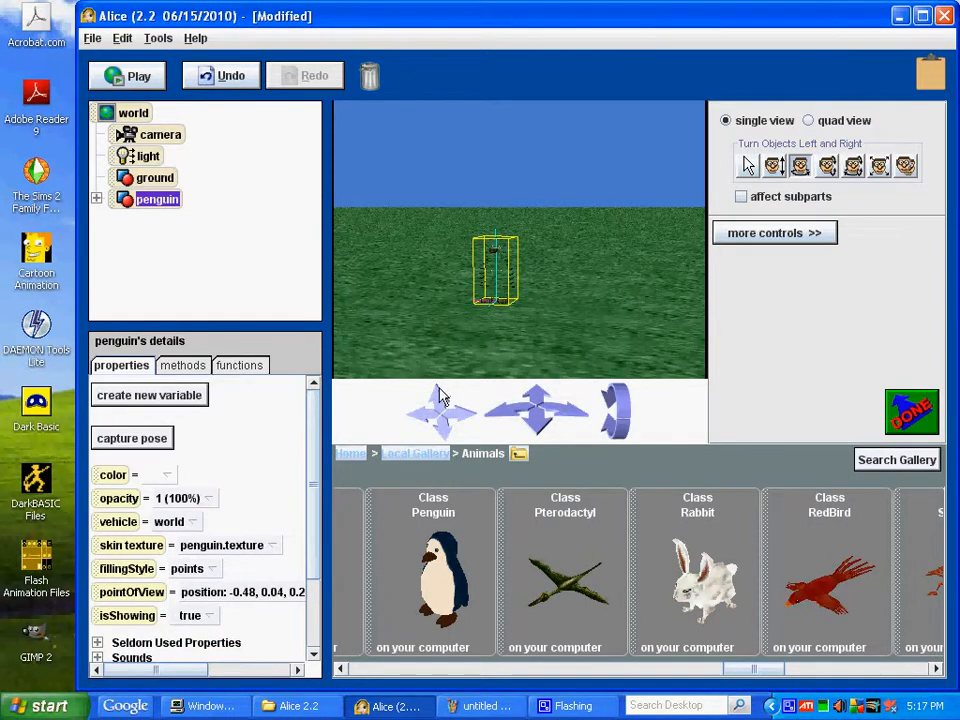
left_click_drag(540, 394, 537, 392)
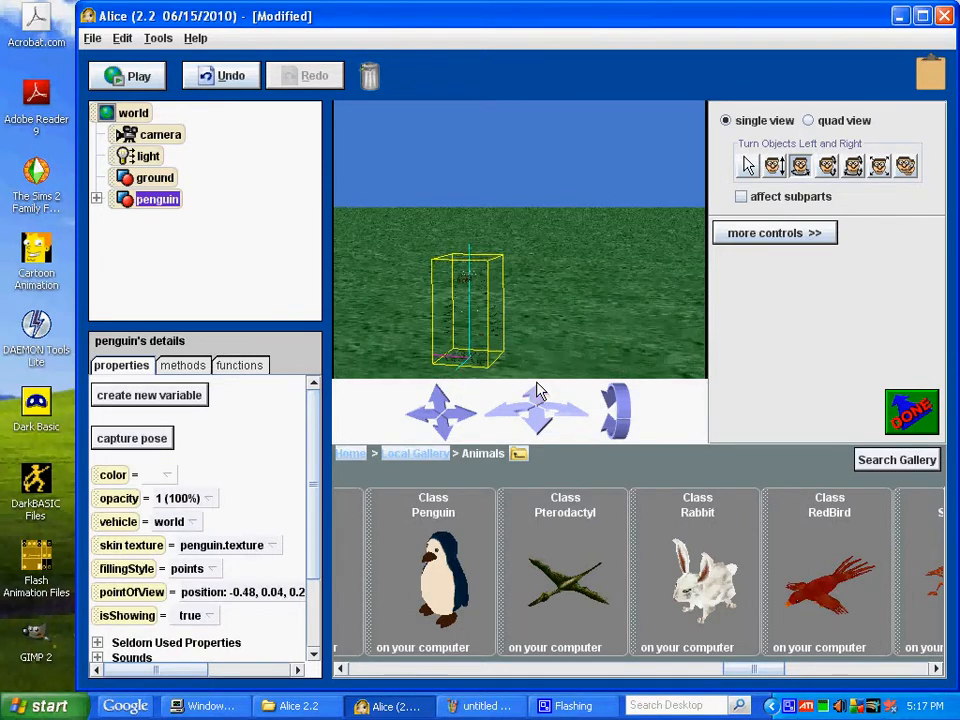
mouse_move(617, 405)
left_mouse_down()
mouse_move(621, 395)
mouse_move(612, 398)
left_mouse_up()
left_click_drag(540, 396, 533, 390)
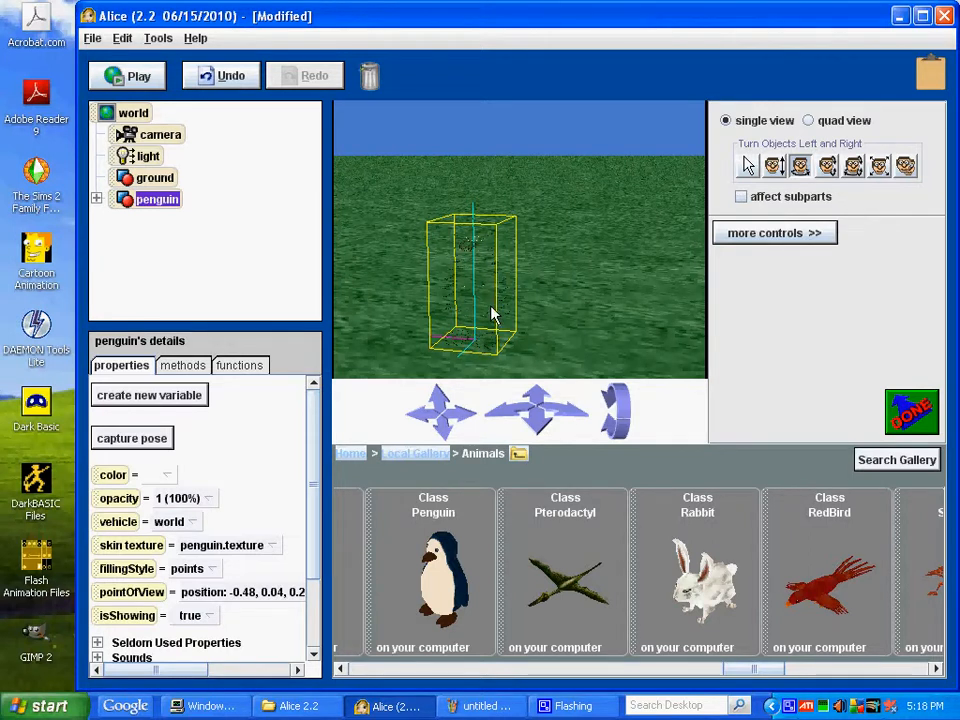
Set the penguin's fillingStyle to solid and turn the penguin slightly sideways about its vertical axis
left_click(200, 570)
left_click(197, 591)
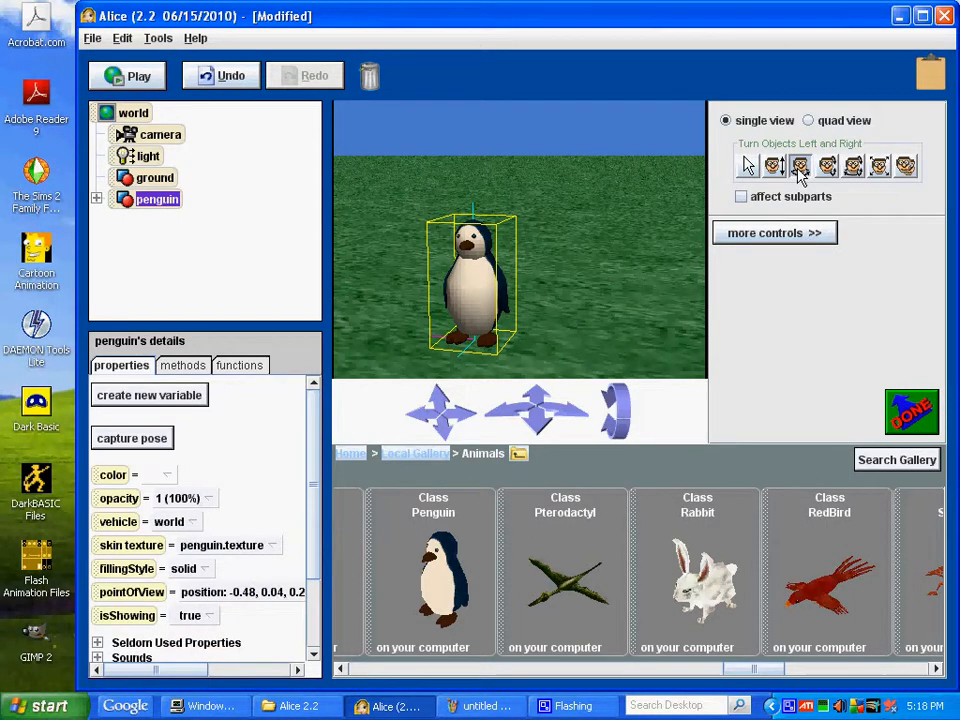
left_click_drag(484, 270, 472, 302)
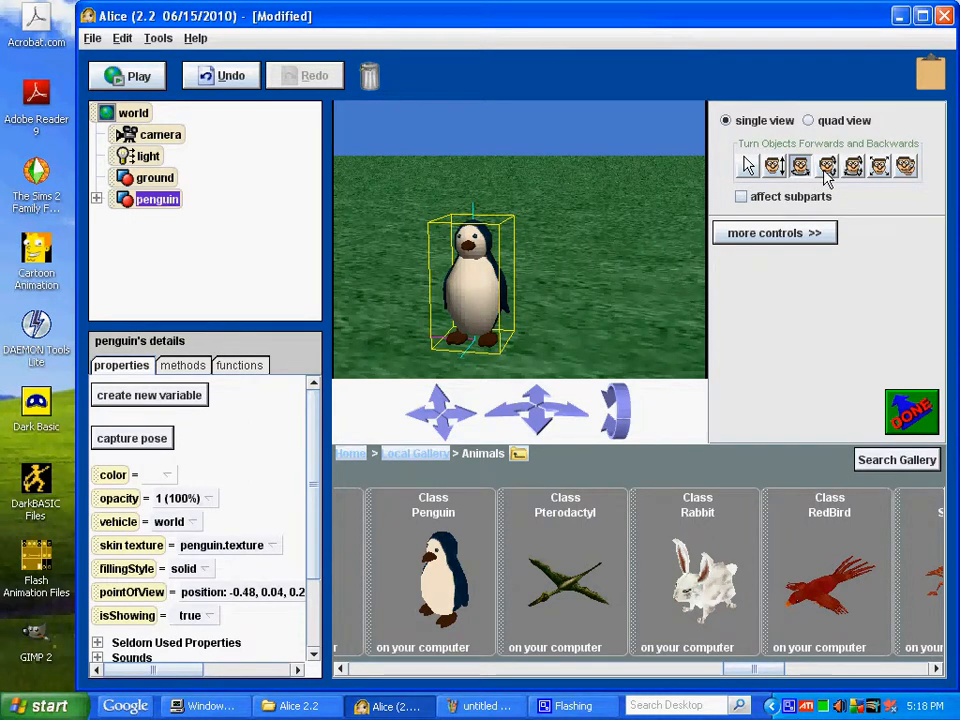
Turn the penguin forwards and backwards until it is upside down with its feet up
left_click(826, 168)
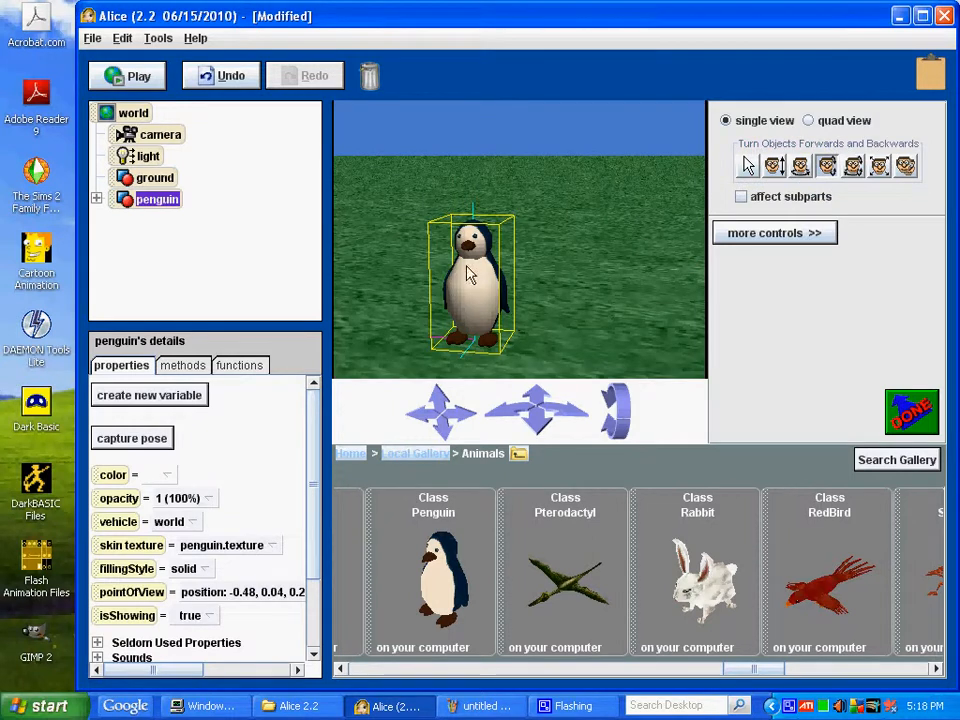
left_click_drag(465, 293, 474, 278)
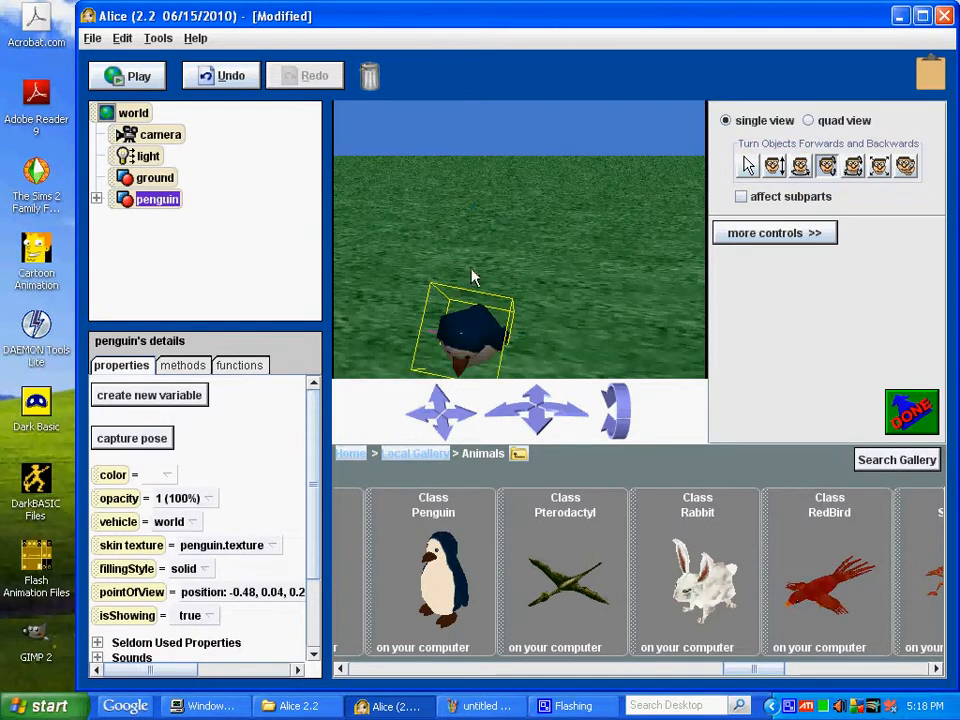
mouse_move(472, 324)
left_mouse_down()
mouse_move(462, 331)
mouse_move(467, 322)
left_mouse_up()
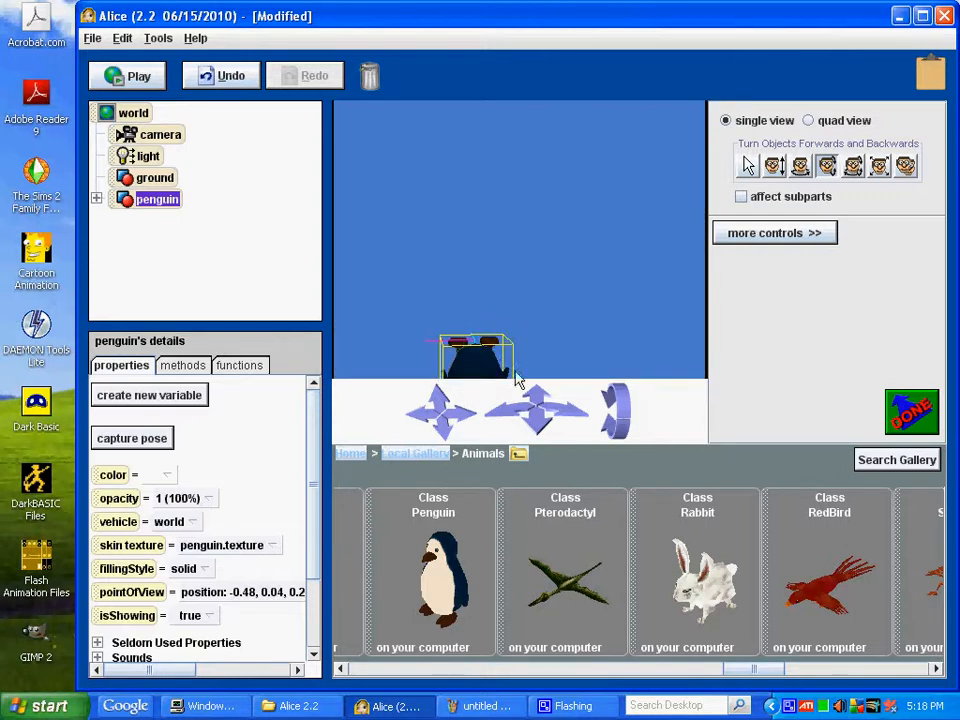
left_click_drag(468, 361, 467, 312)
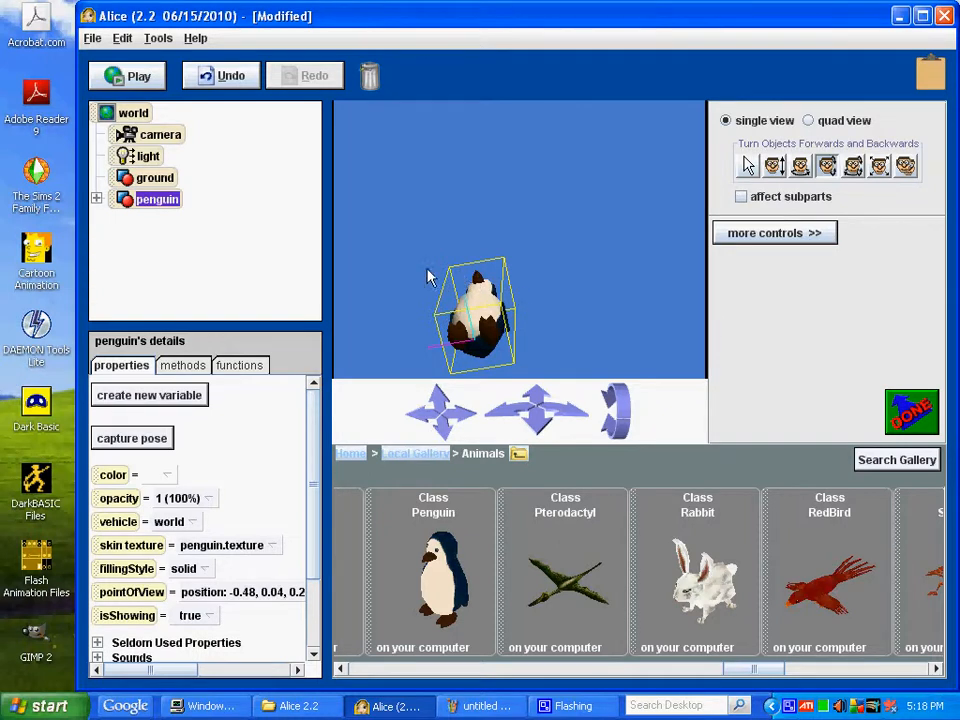
left_click_drag(456, 281, 425, 310)
left_click_drag(478, 363, 570, 326)
left_click_drag(477, 362, 578, 369)
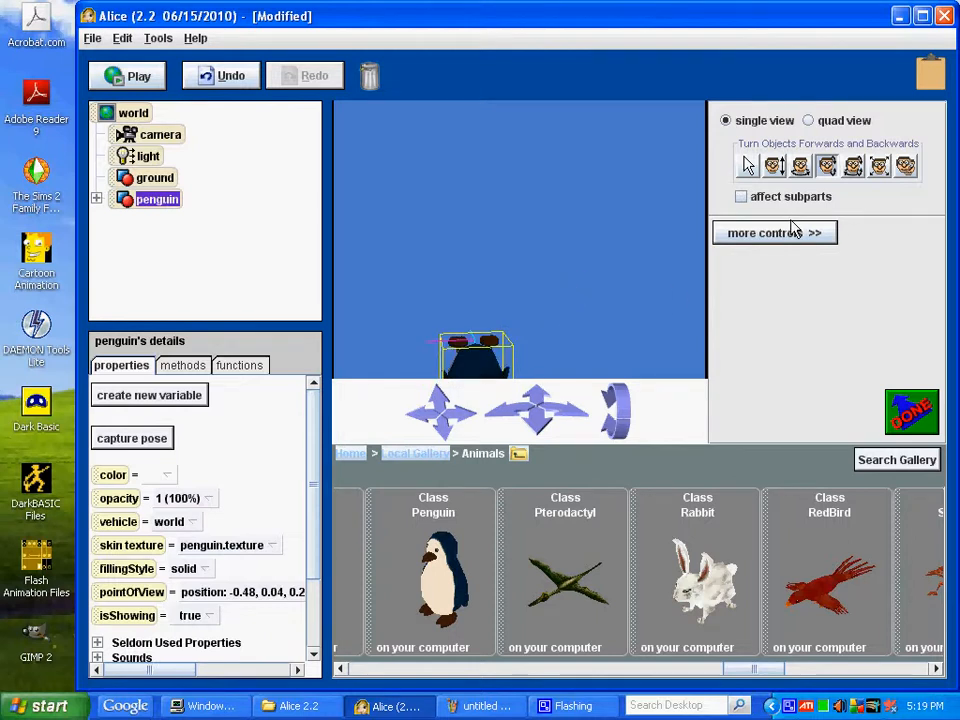
Tumble the penguin freely in several directions, leaving it tilted with its feet toward the camera
left_click(856, 170)
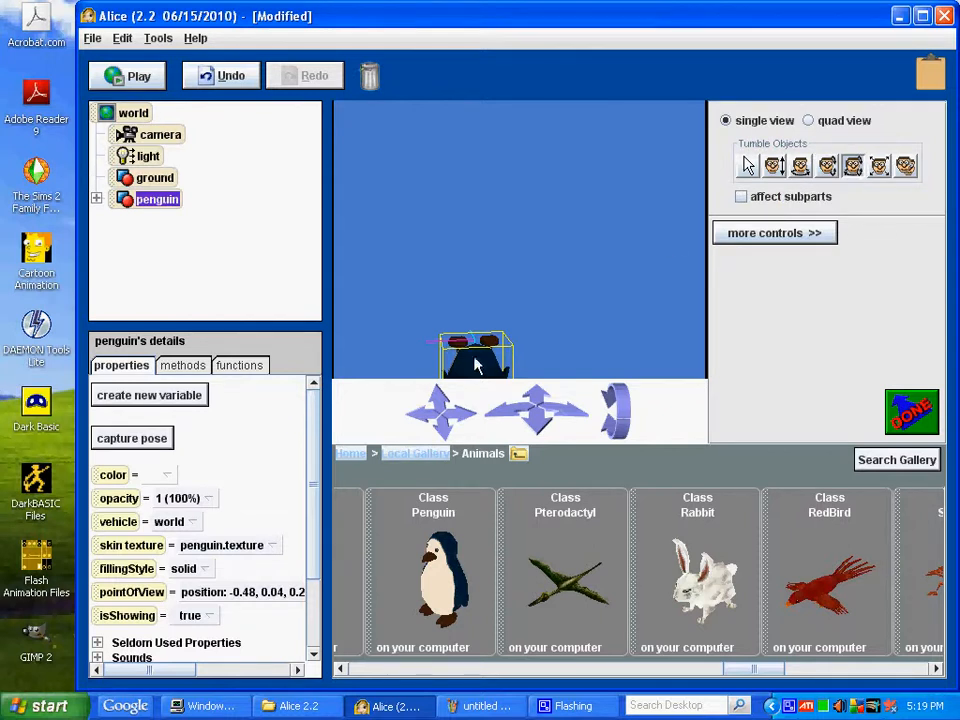
left_click_drag(475, 362, 469, 298)
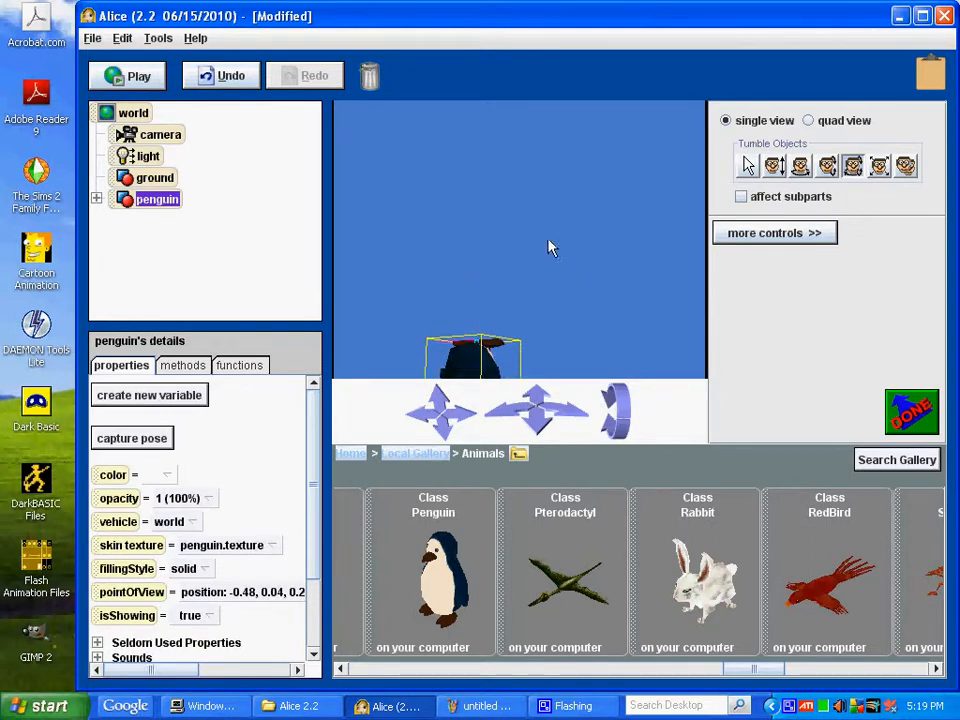
mouse_move(462, 360)
left_mouse_down()
mouse_move(478, 365)
mouse_move(465, 372)
mouse_move(452, 362)
left_mouse_up()
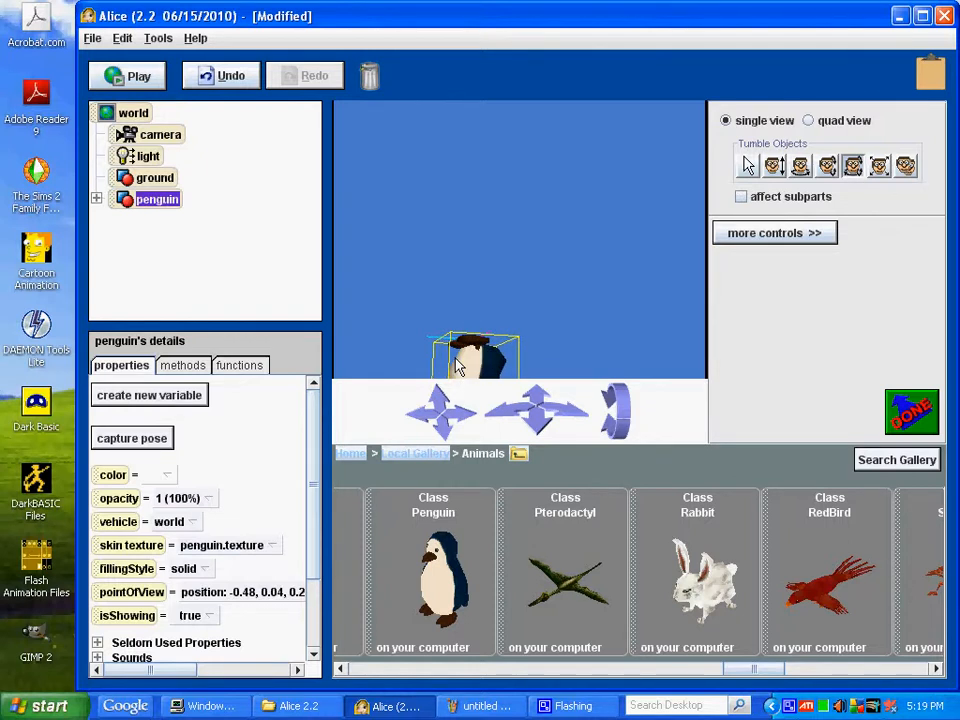
left_click_drag(493, 317, 678, 326)
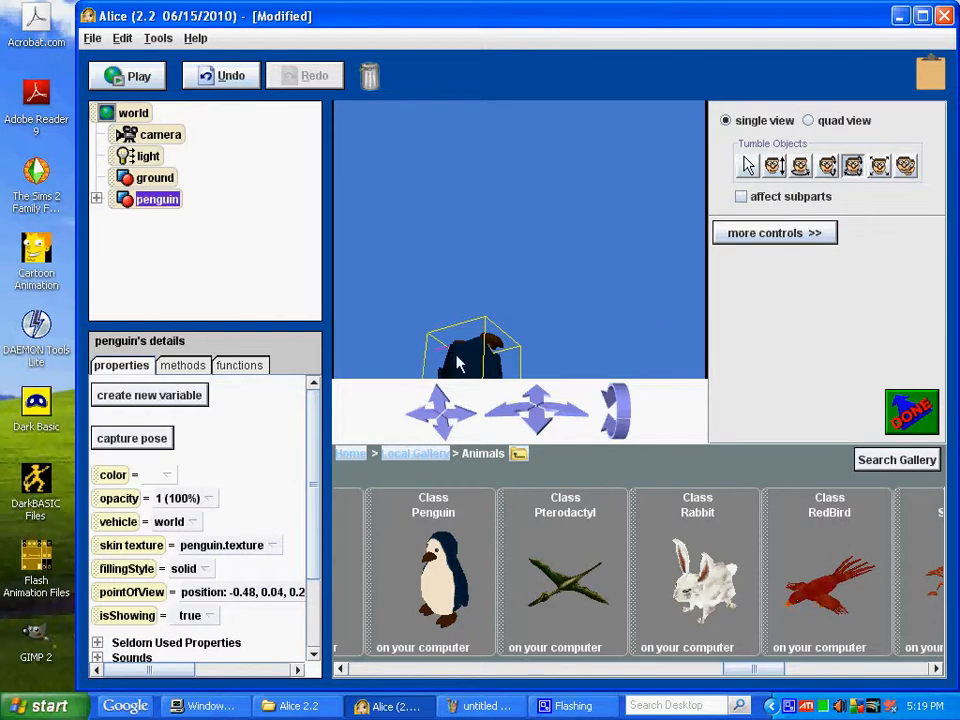
left_click_drag(485, 365, 488, 332)
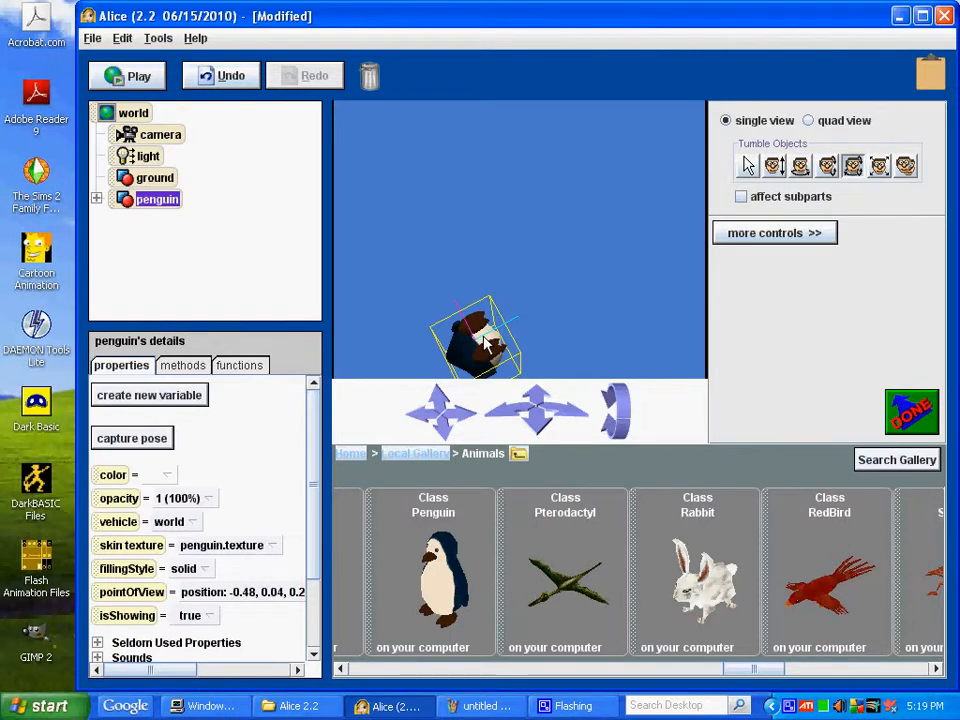
Resize the tilted penguin so that it is slightly larger
left_click(879, 166)
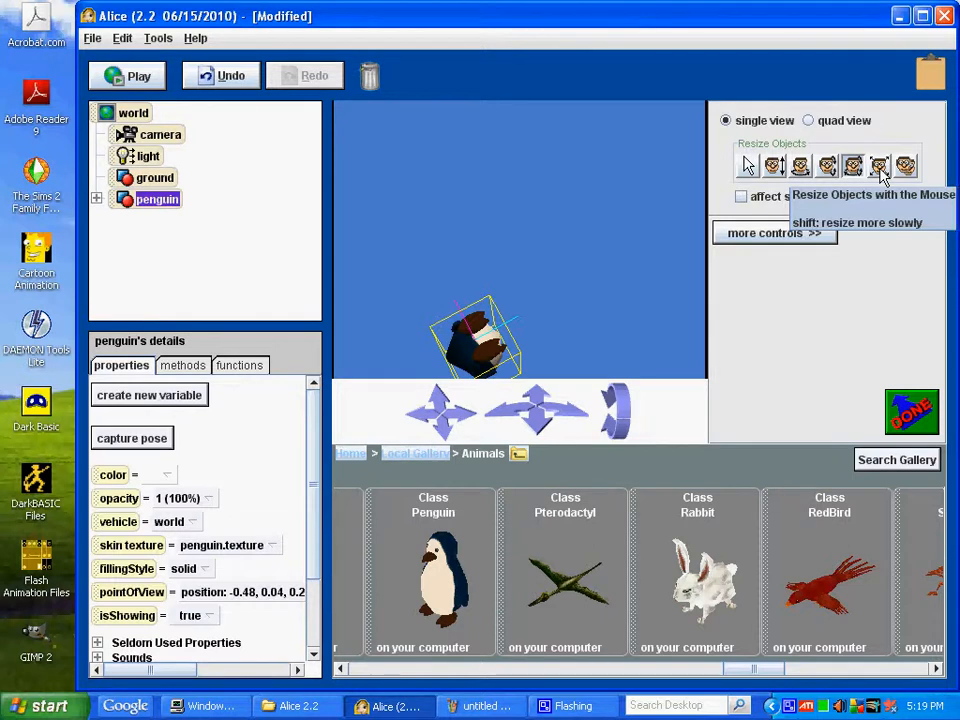
left_click_drag(478, 340, 465, 279)
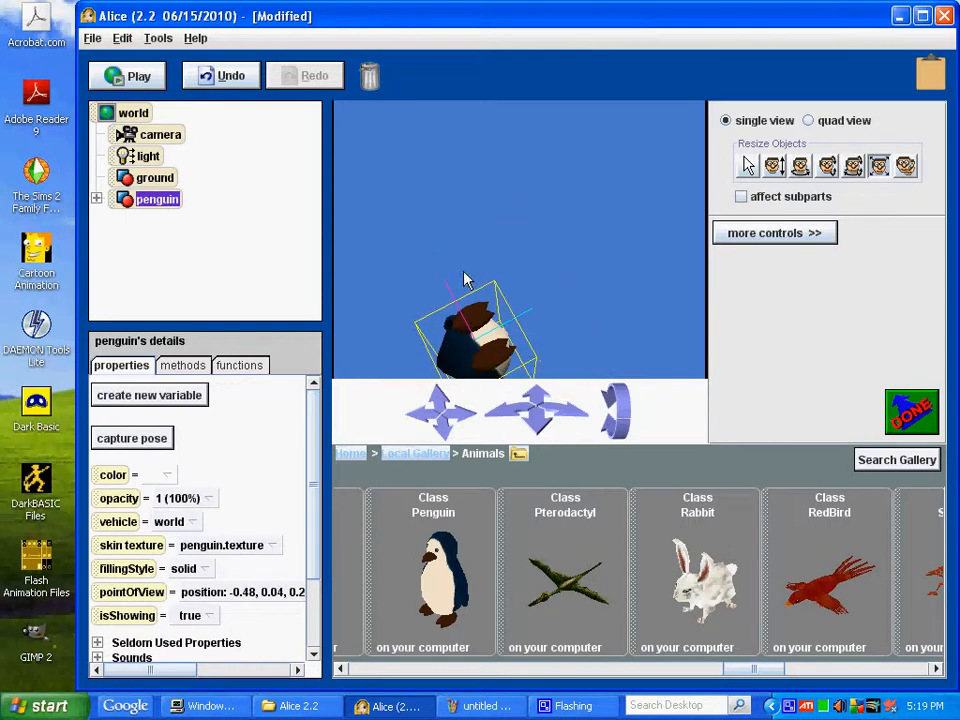
Make two copies of the resized penguin with the Copy Objects tool
left_click(905, 168)
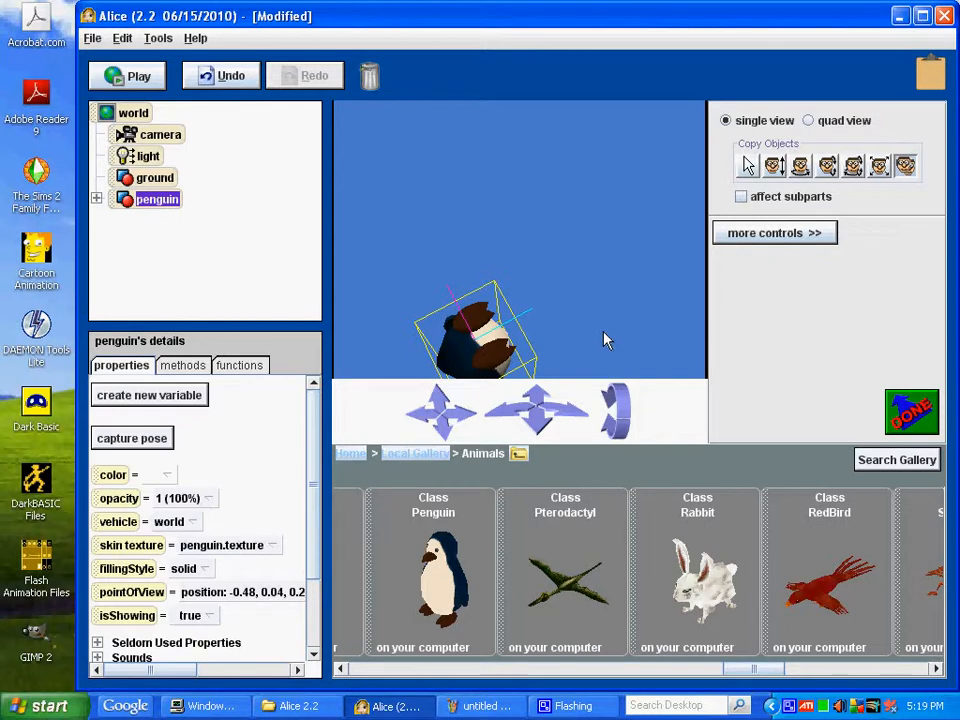
left_click(447, 350)
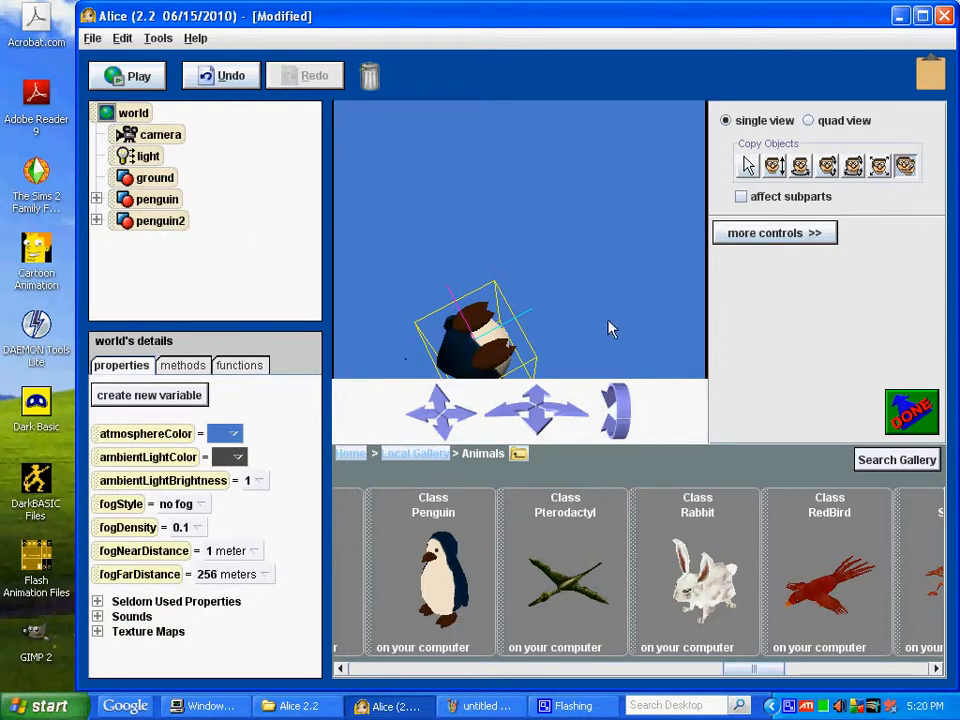
left_click(160, 200)
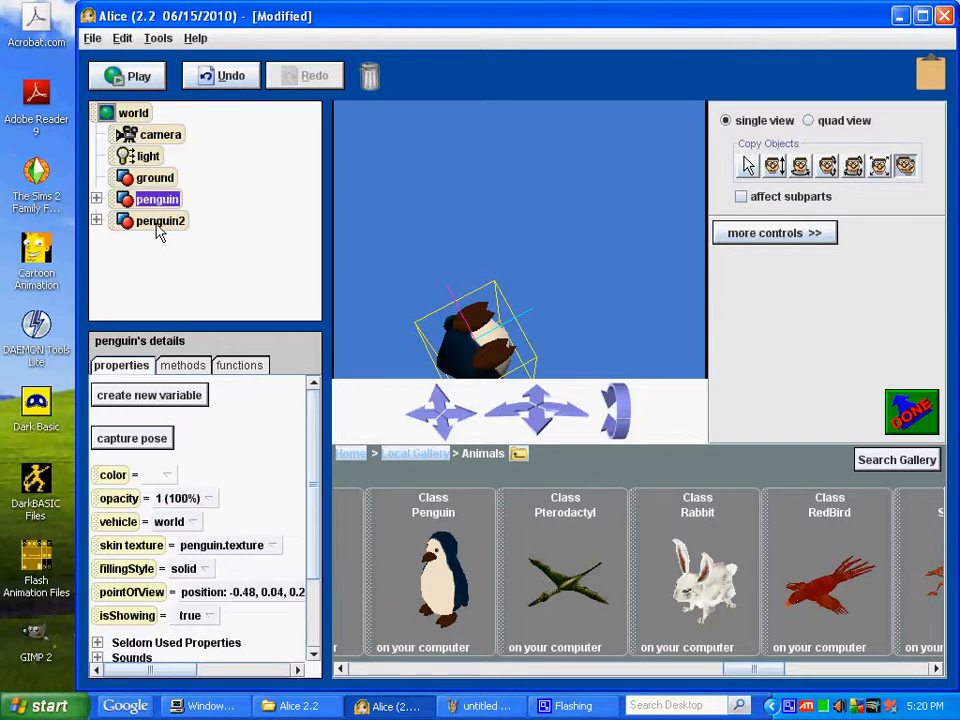
left_click(159, 230)
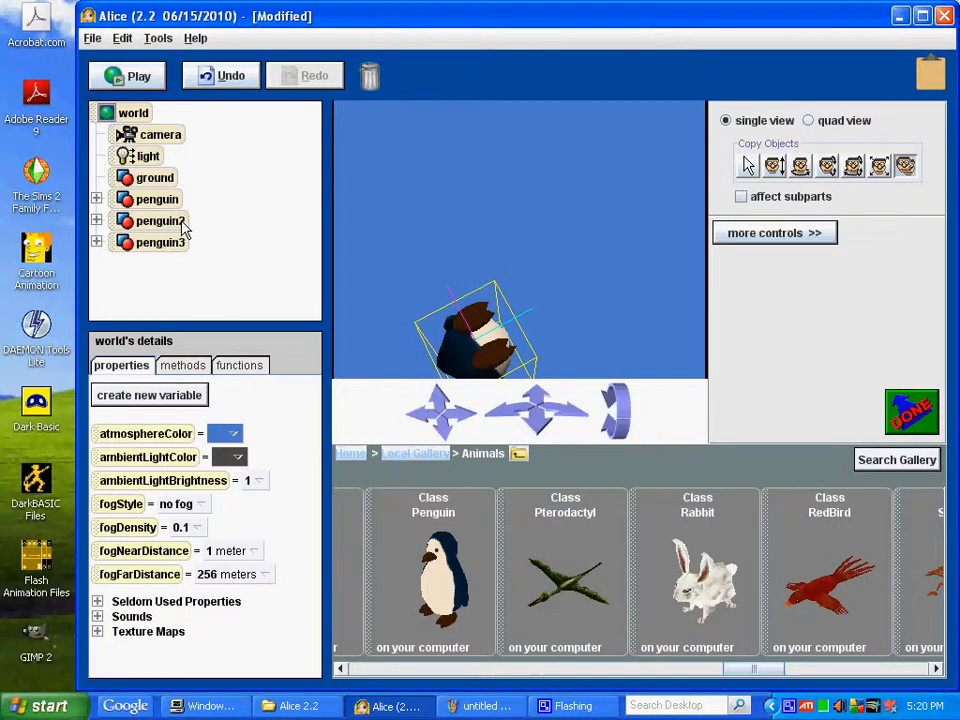
Select penguin2 and penguin3 one after the other to examine which copy each entry refers to
left_click(183, 229)
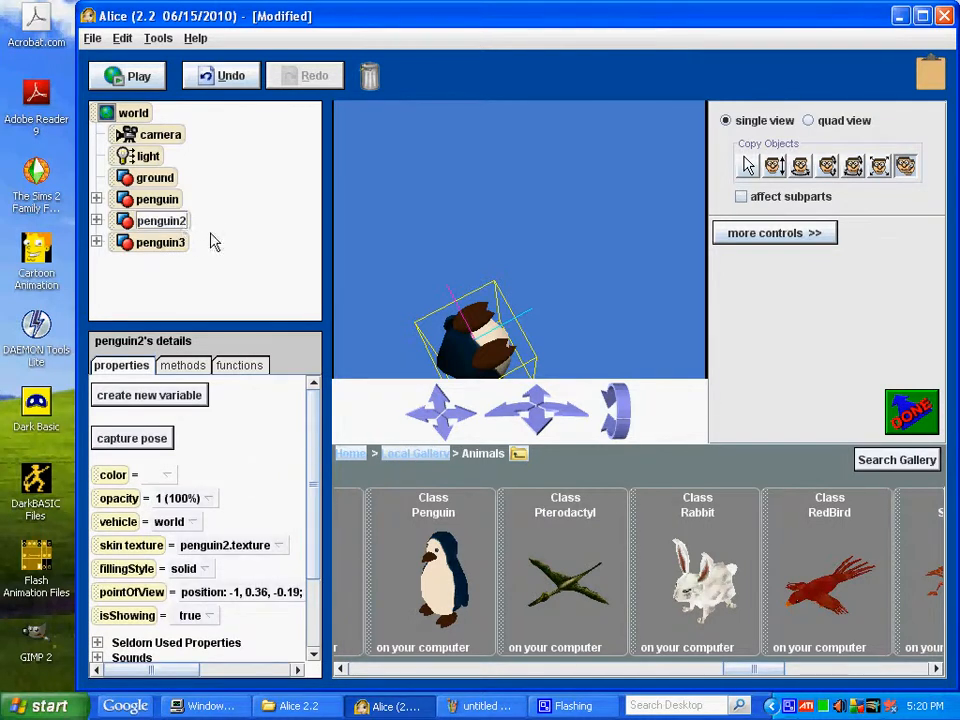
left_click(148, 243)
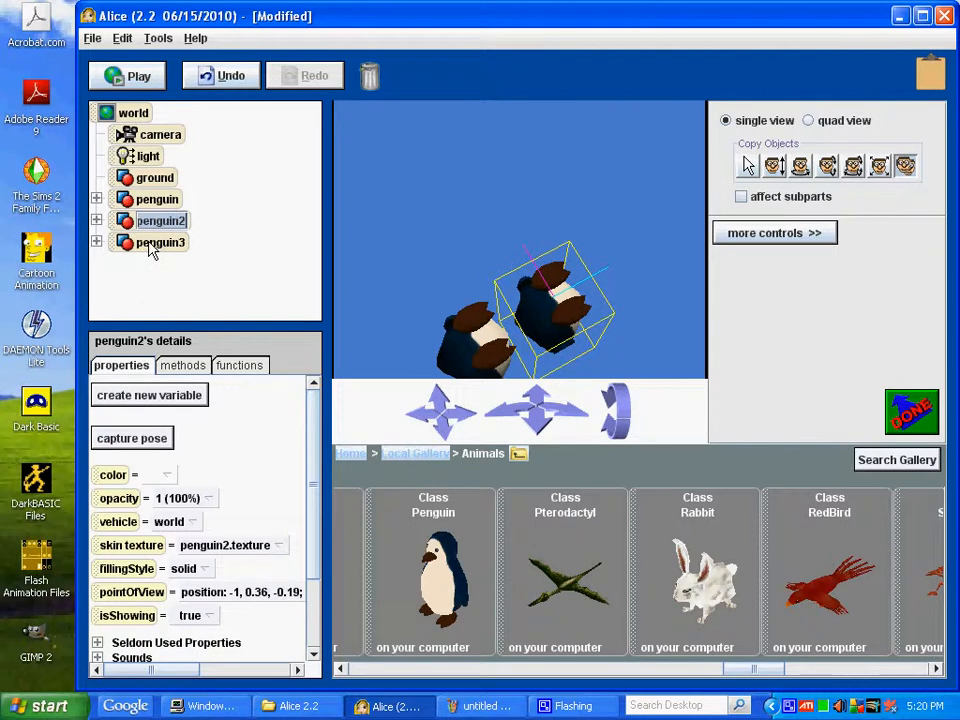
left_click(150, 246)
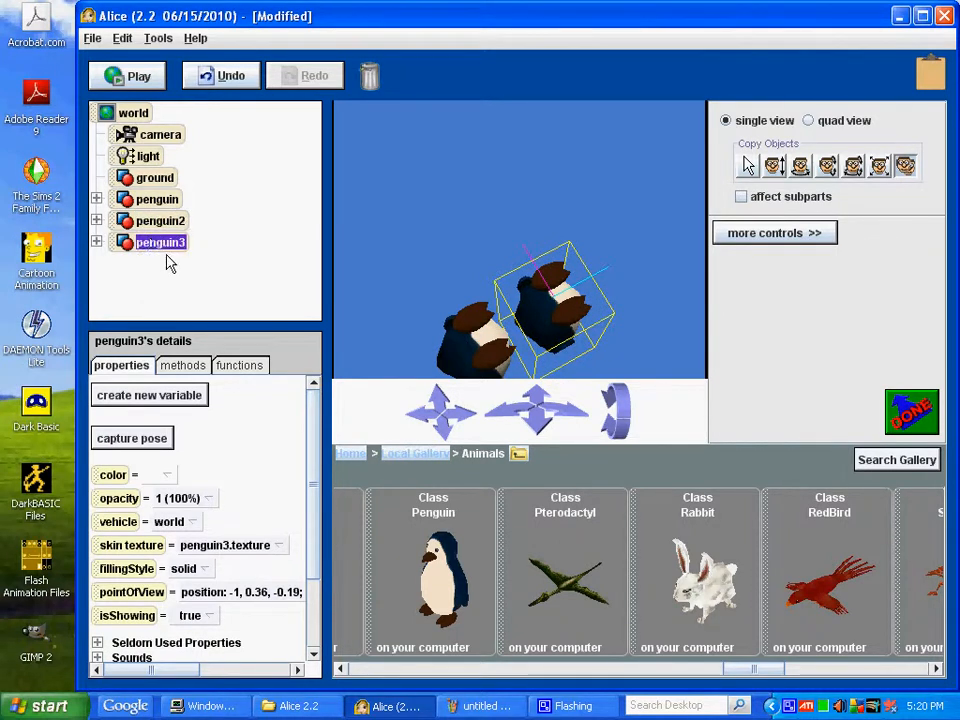